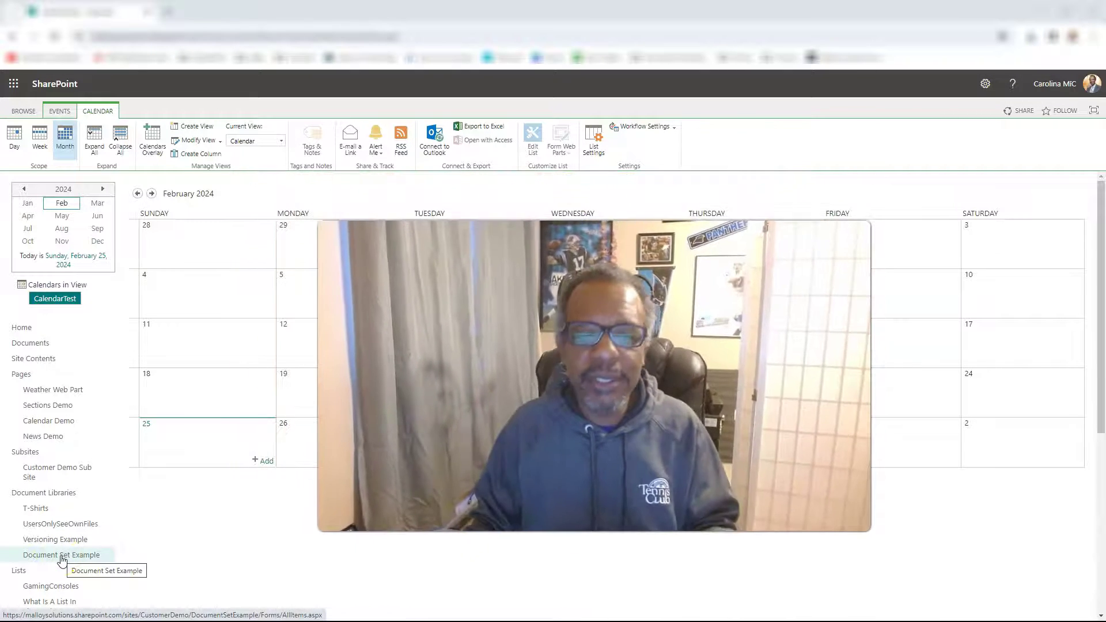
- Switch the CalendarTest calendar to the All Events list view
left_click(36, 482)
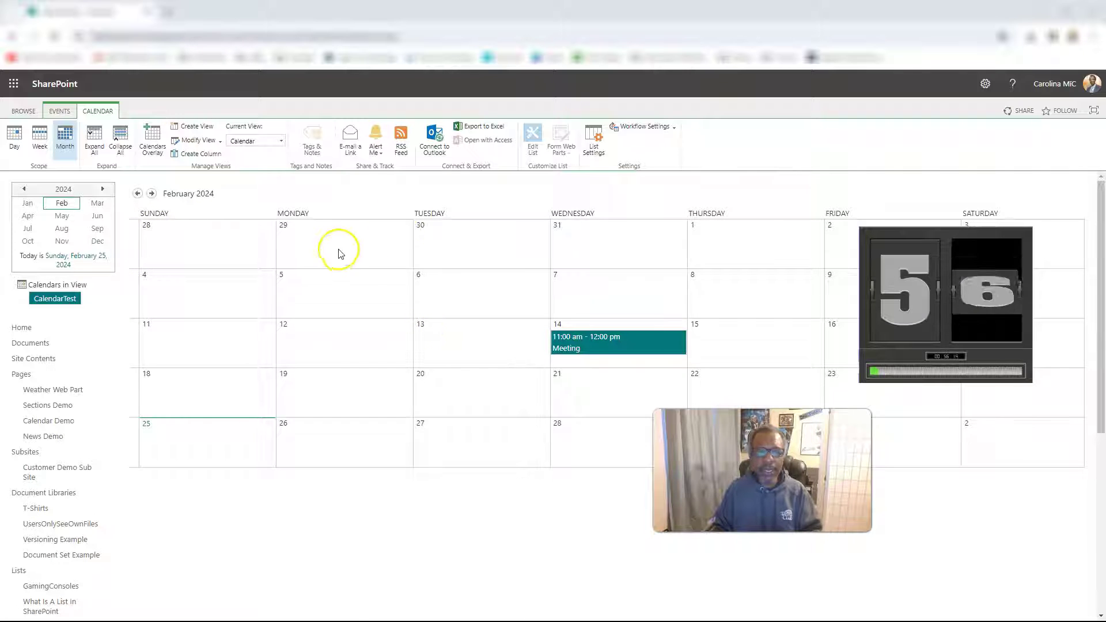
left_click(280, 141)
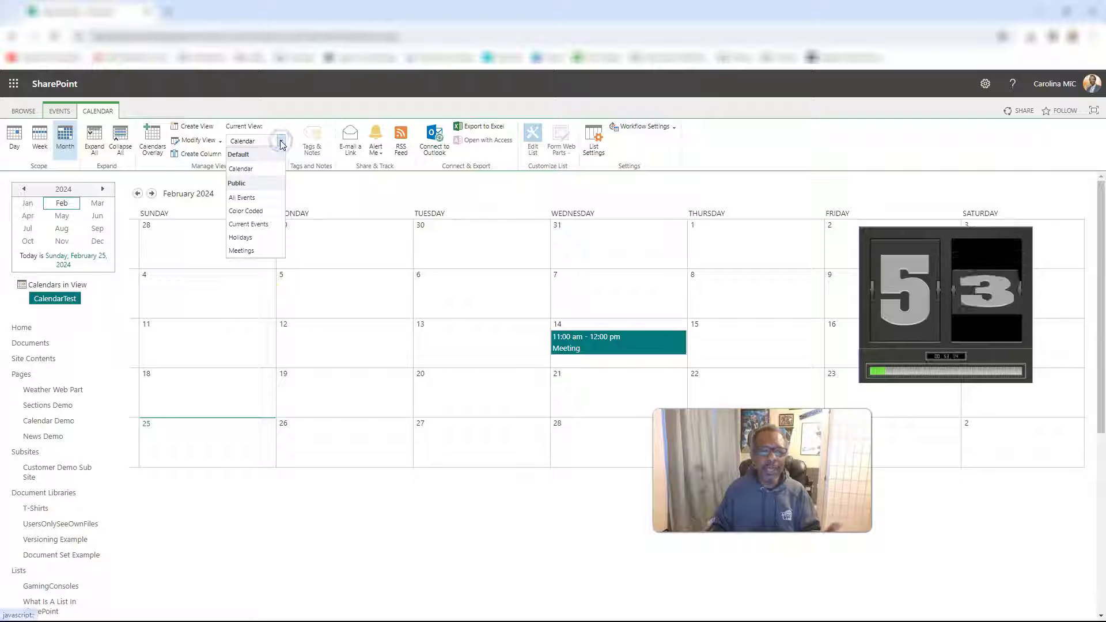
left_click(246, 196)
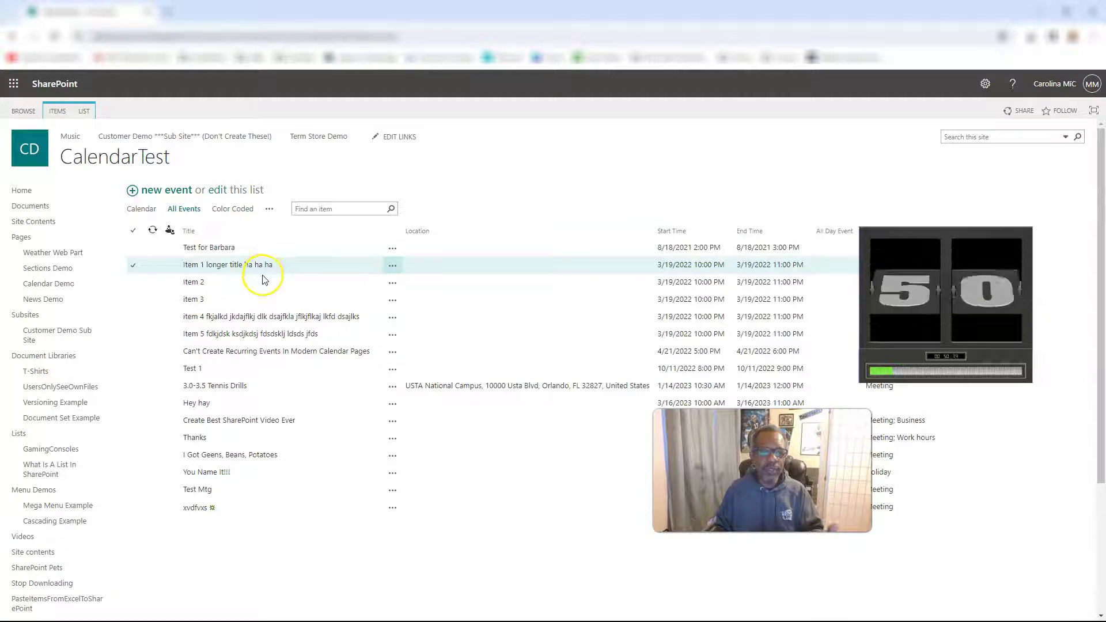
- Export the event list to Excel, saving query (5).iqy and opening it
left_click(87, 111)
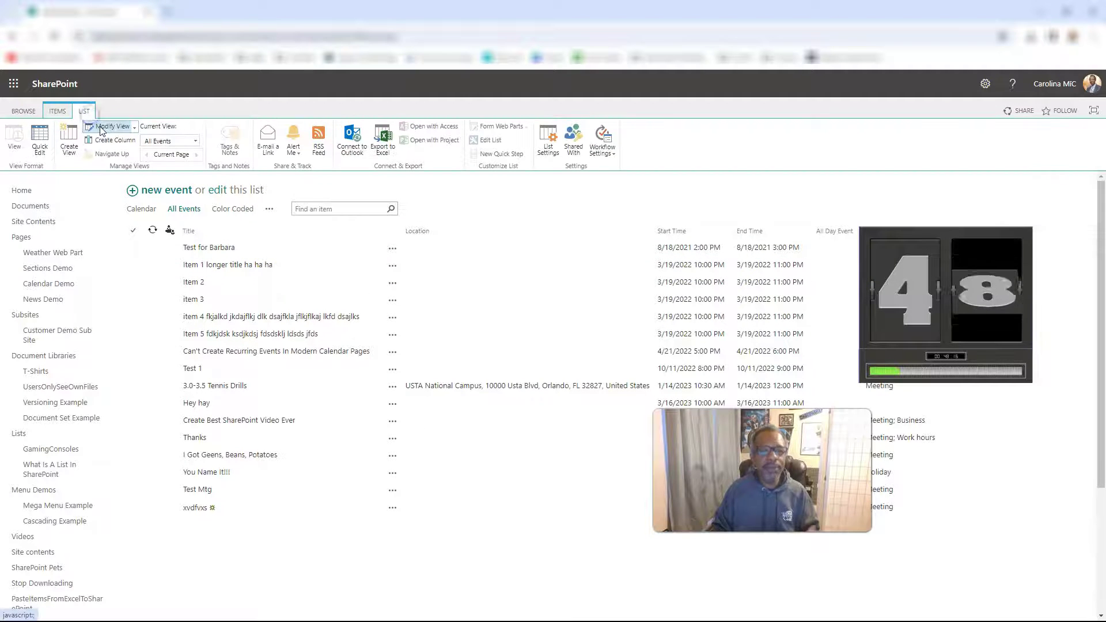
left_click(382, 141)
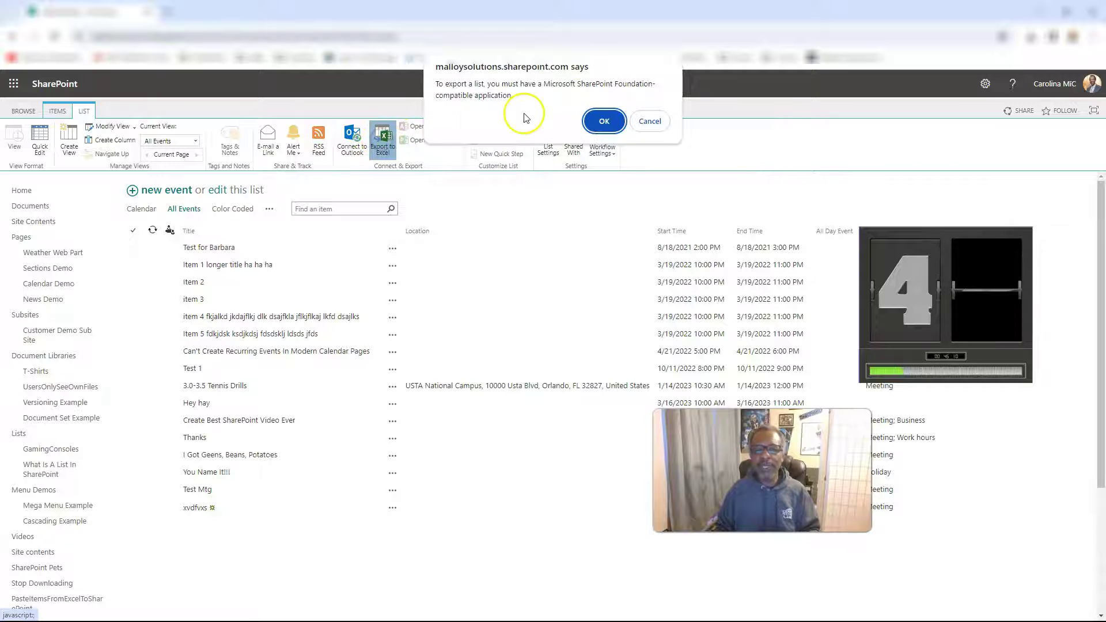
left_click(603, 121)
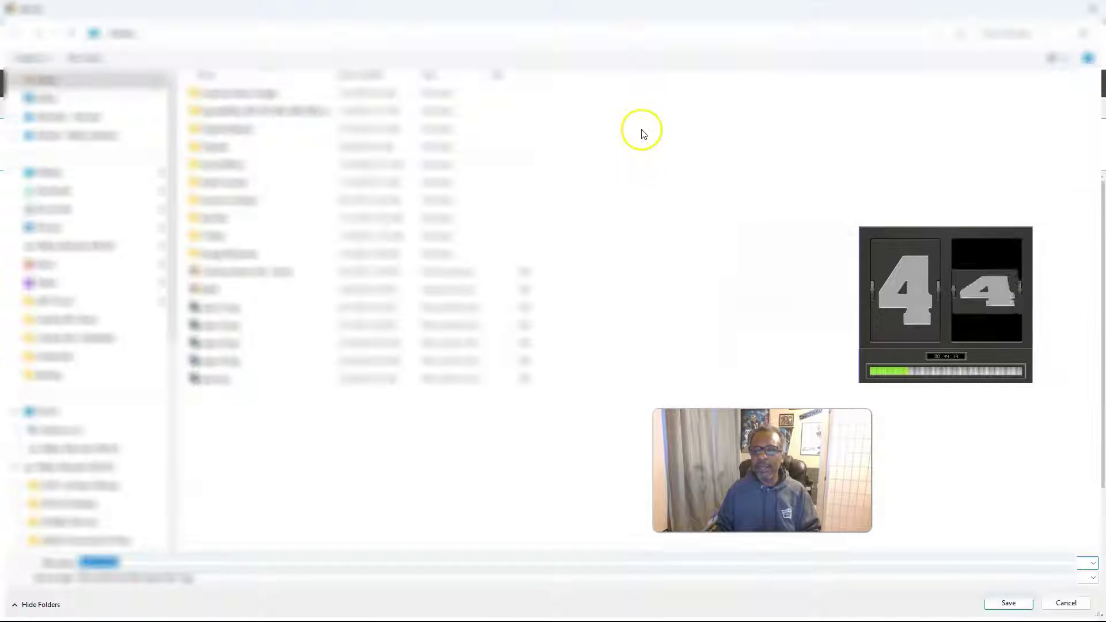
left_click(988, 601)
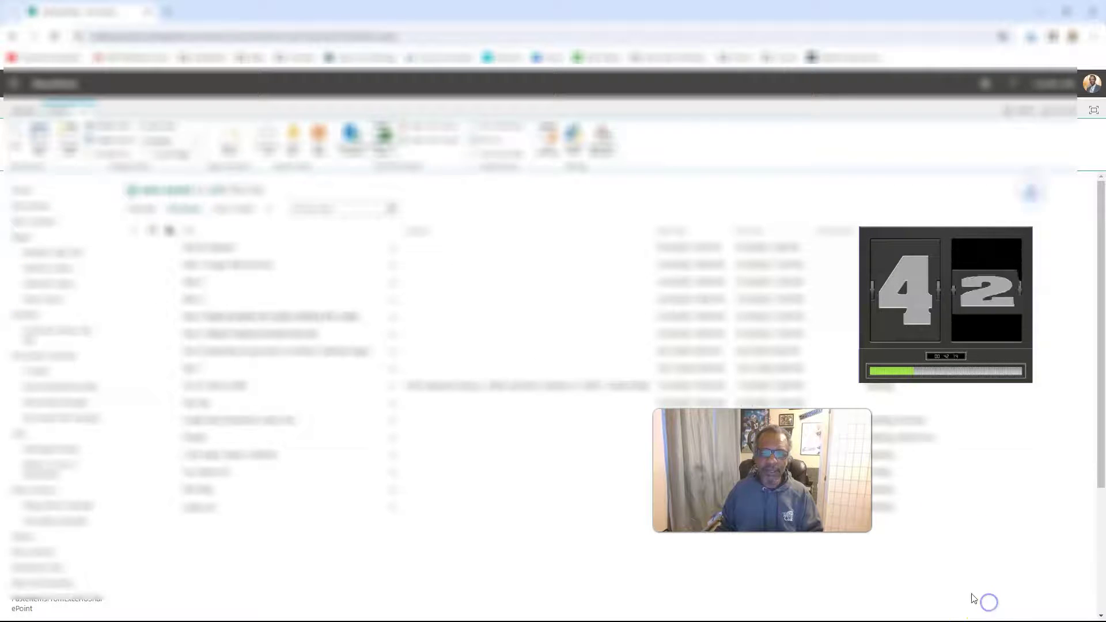
left_click(910, 68)
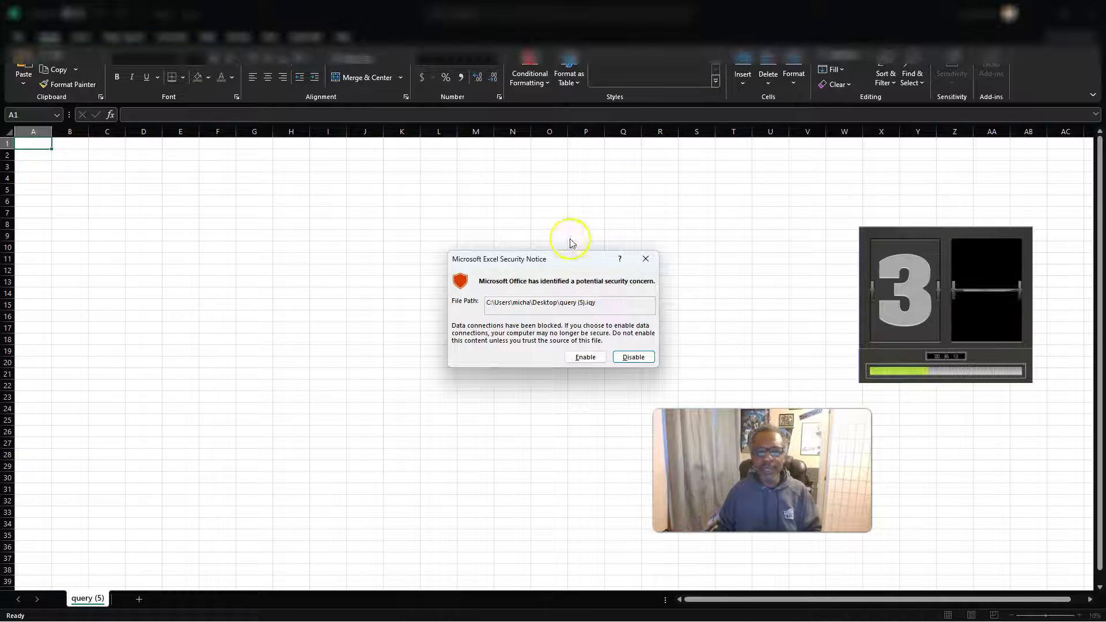
- Enable the data connection to load the 16 events, then close Excel without saving
left_click(580, 357)
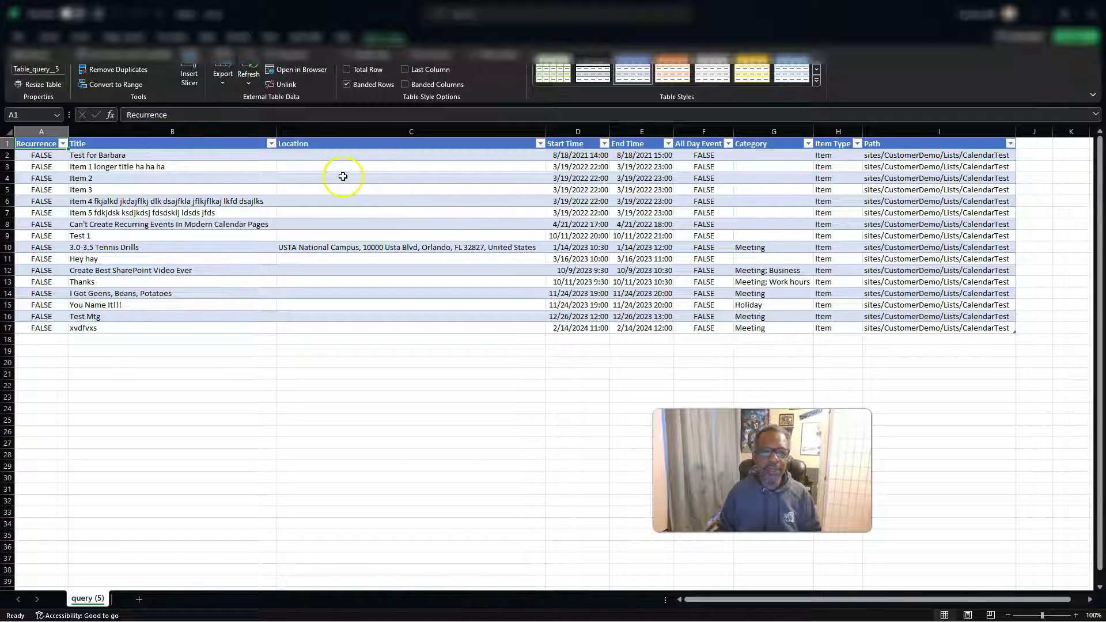
left_click(1081, 16)
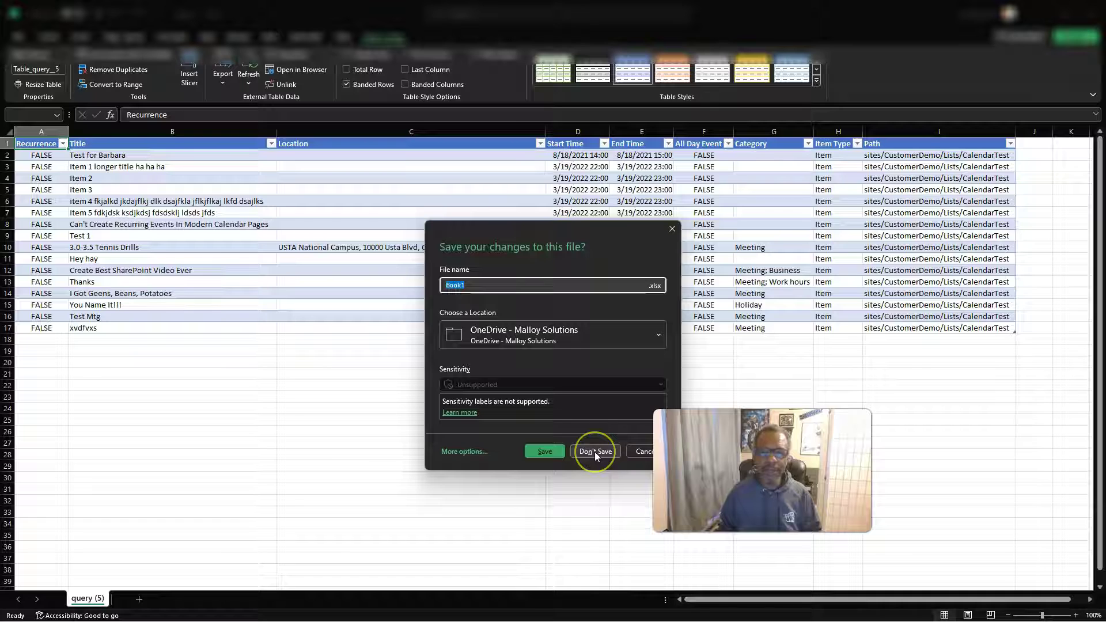
left_click(593, 452)
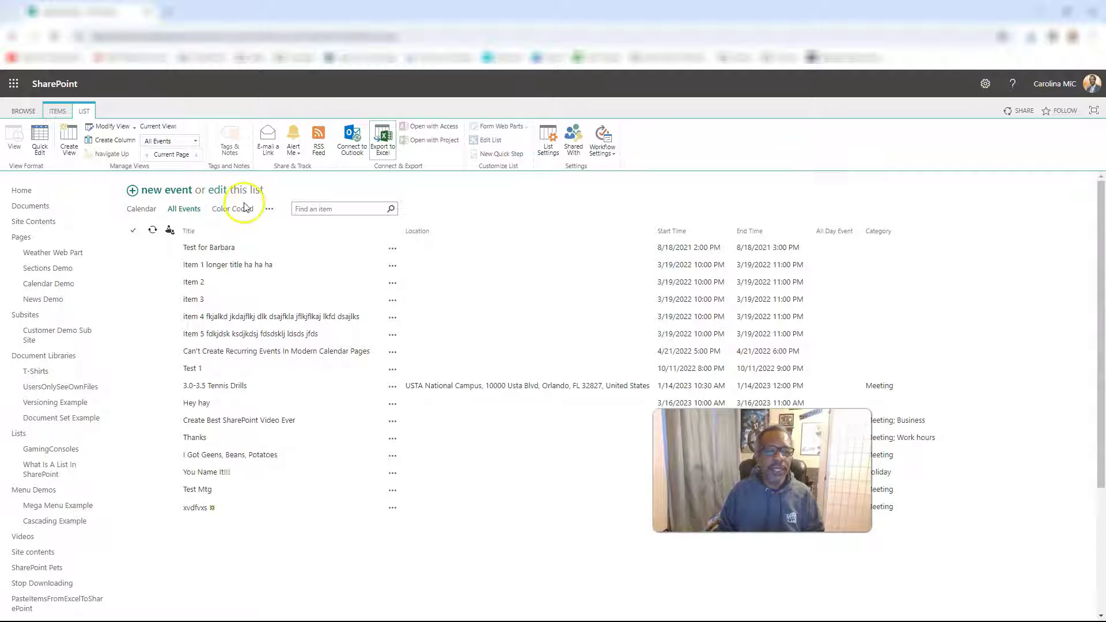
- Return CalendarTest to the February 2024 Calendar view and look at its Export to Excel option
left_click(194, 141)
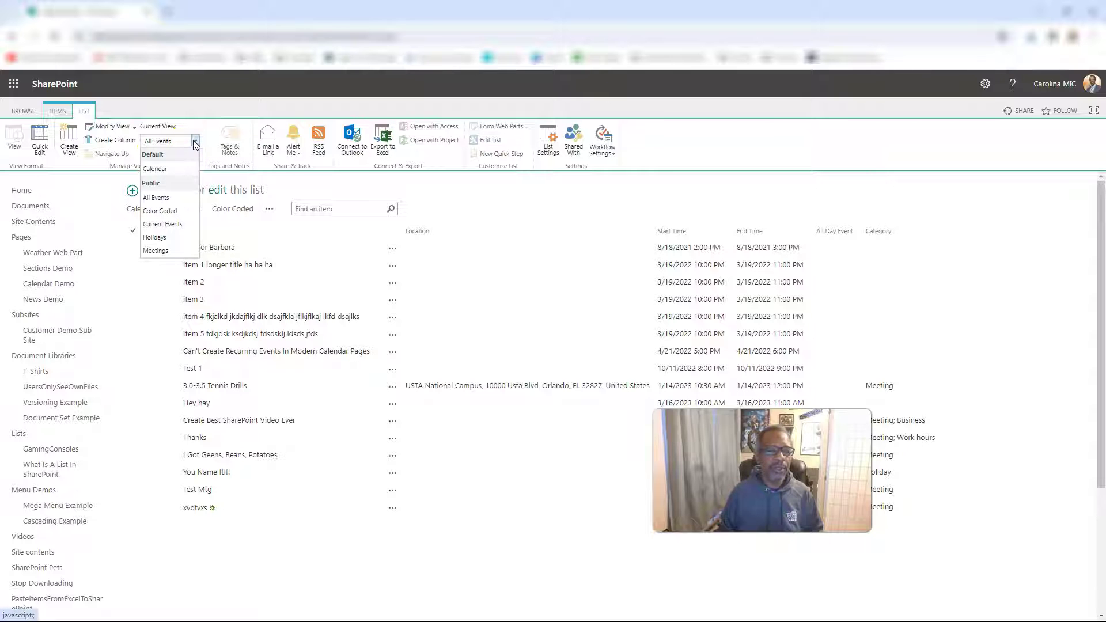
left_click(156, 163)
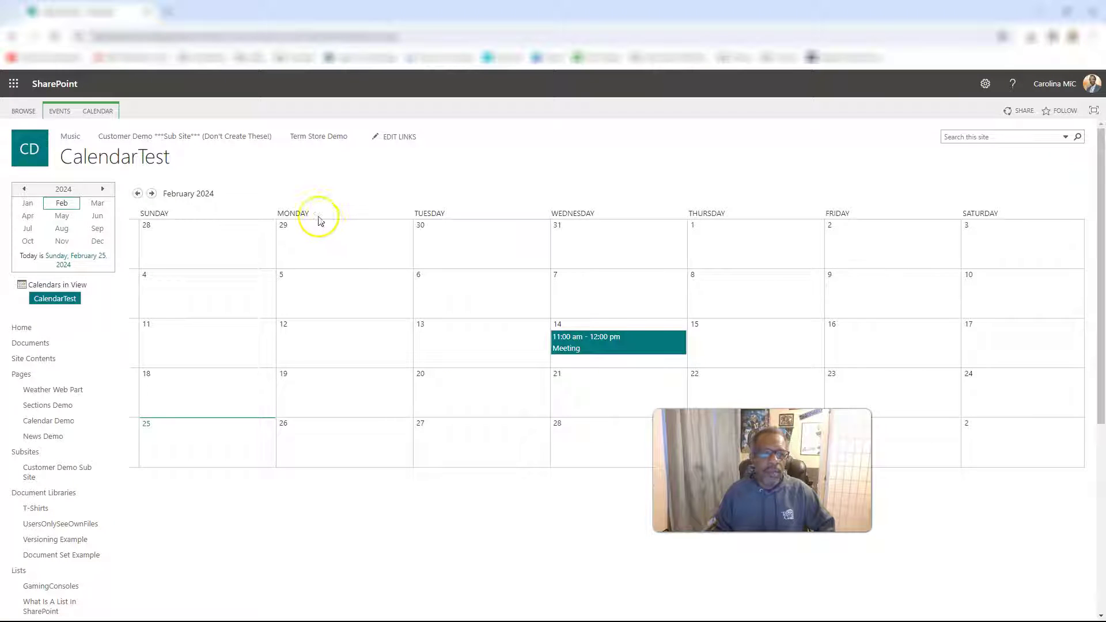
left_click(93, 112)
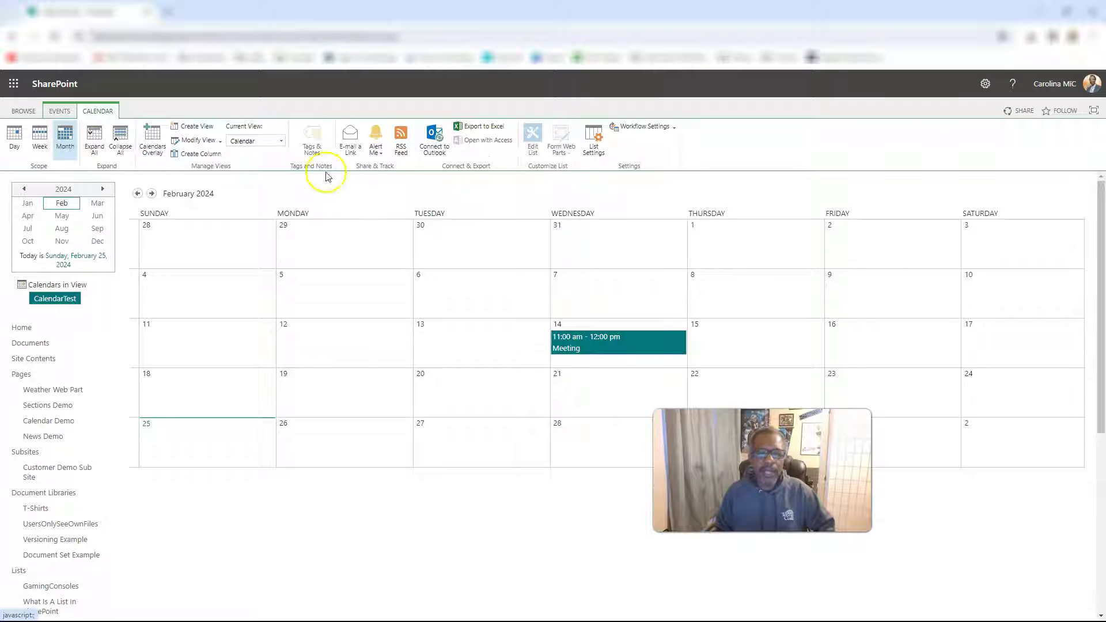
left_click(470, 130)
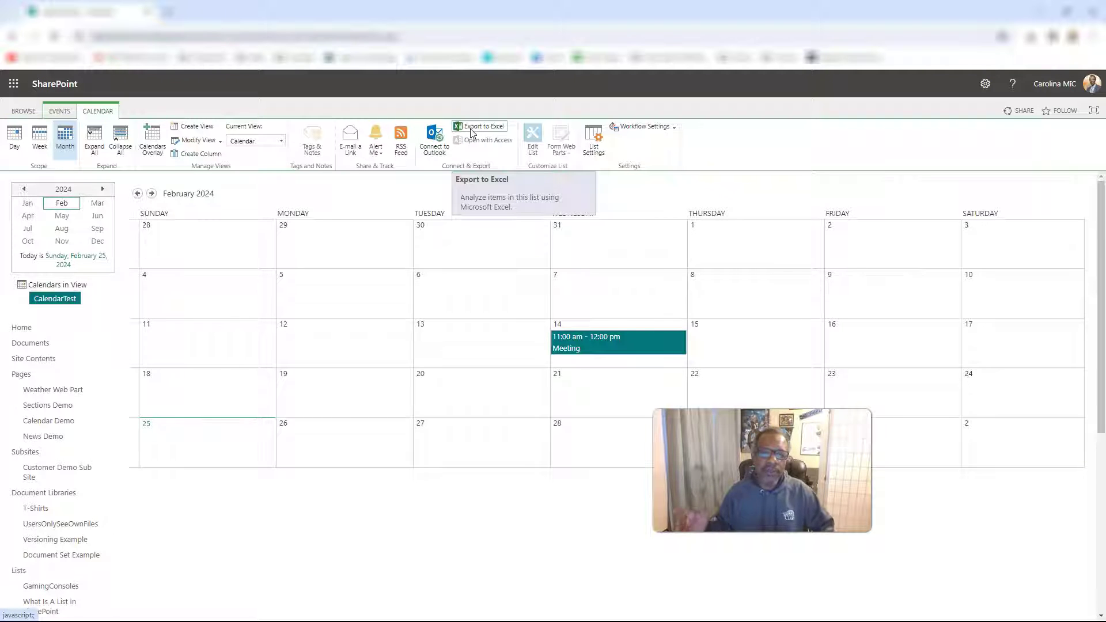
mouse_move(401, 360)
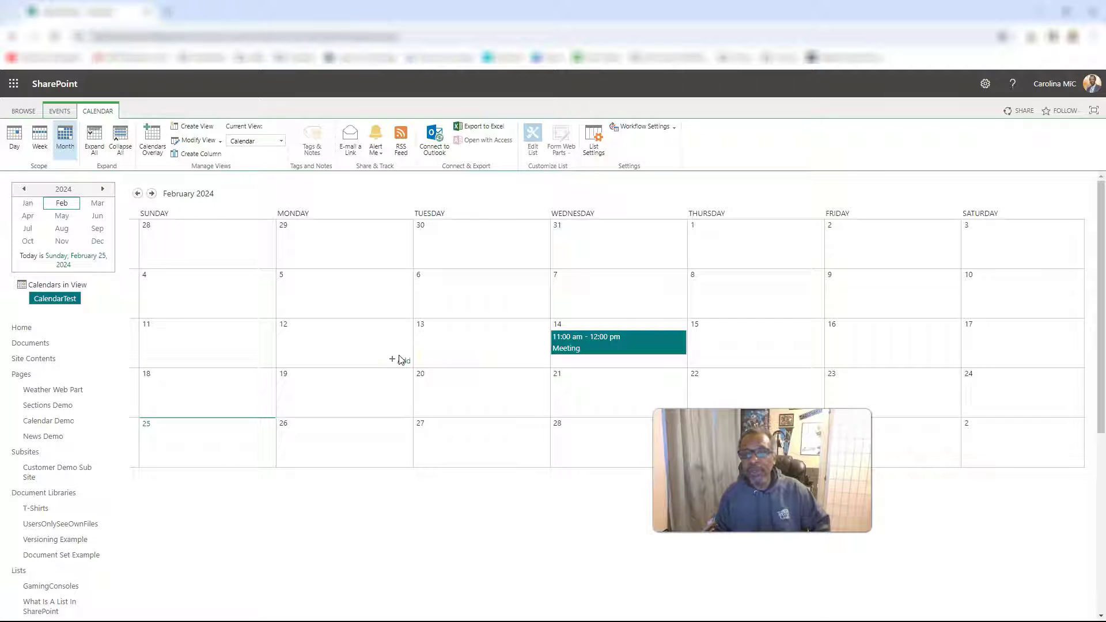
- Switch CalendarTest from the Calendar view to the All Events list view
left_click(280, 142)
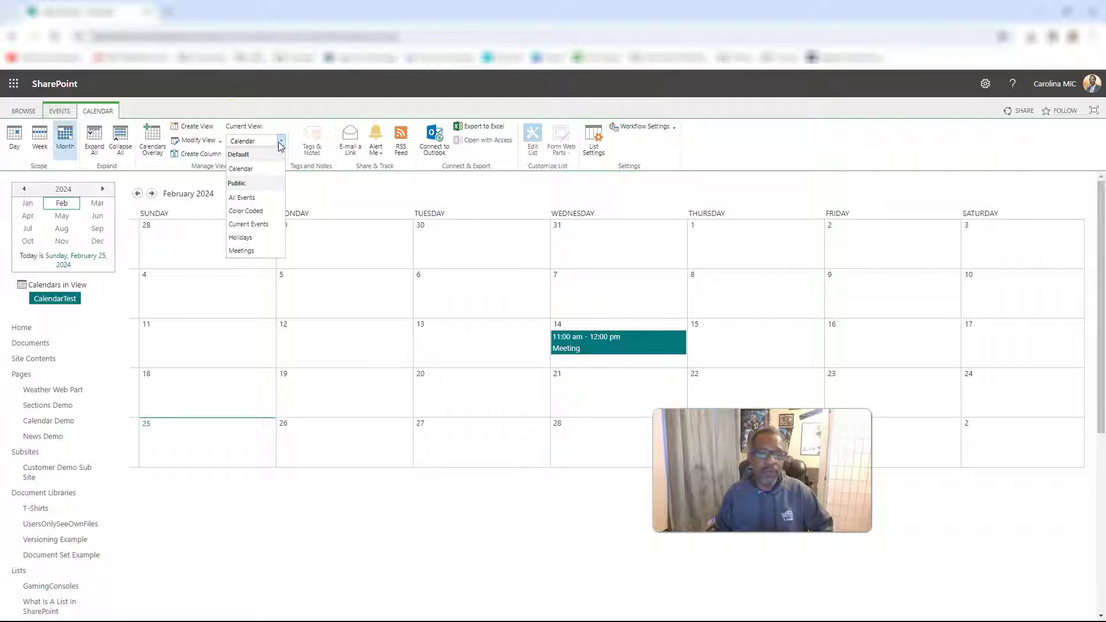
left_click(268, 144)
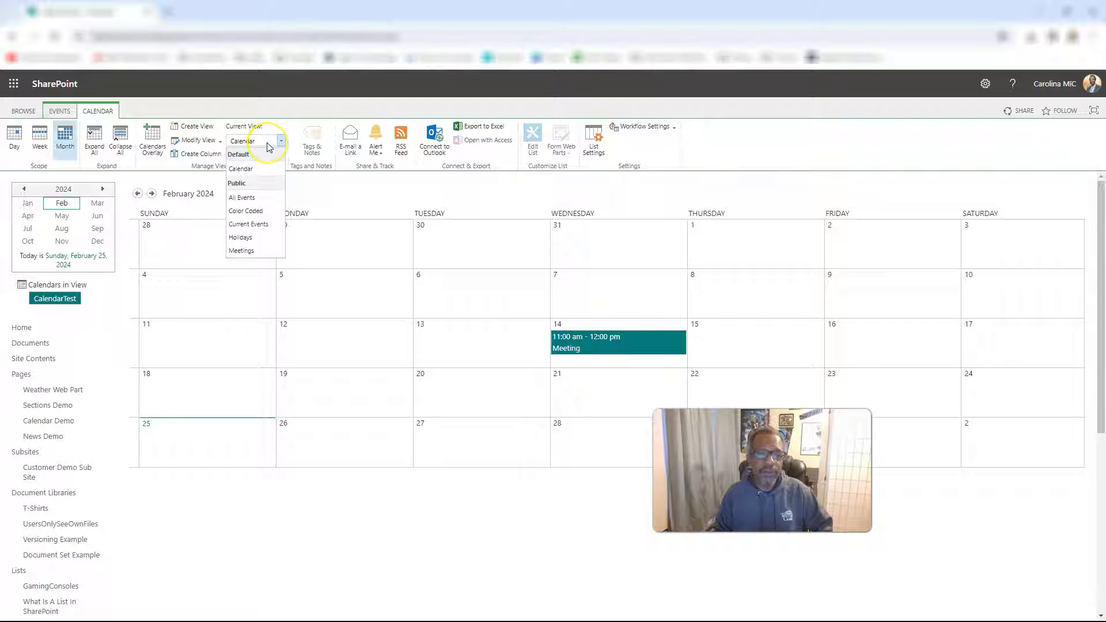
left_click(247, 199)
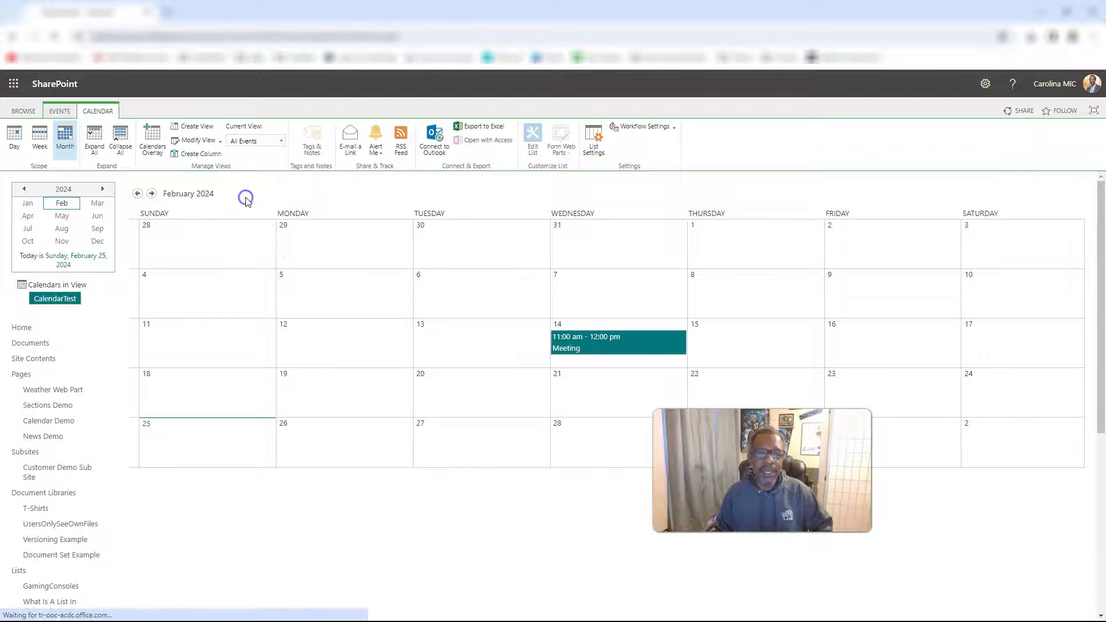
left_click(293, 202)
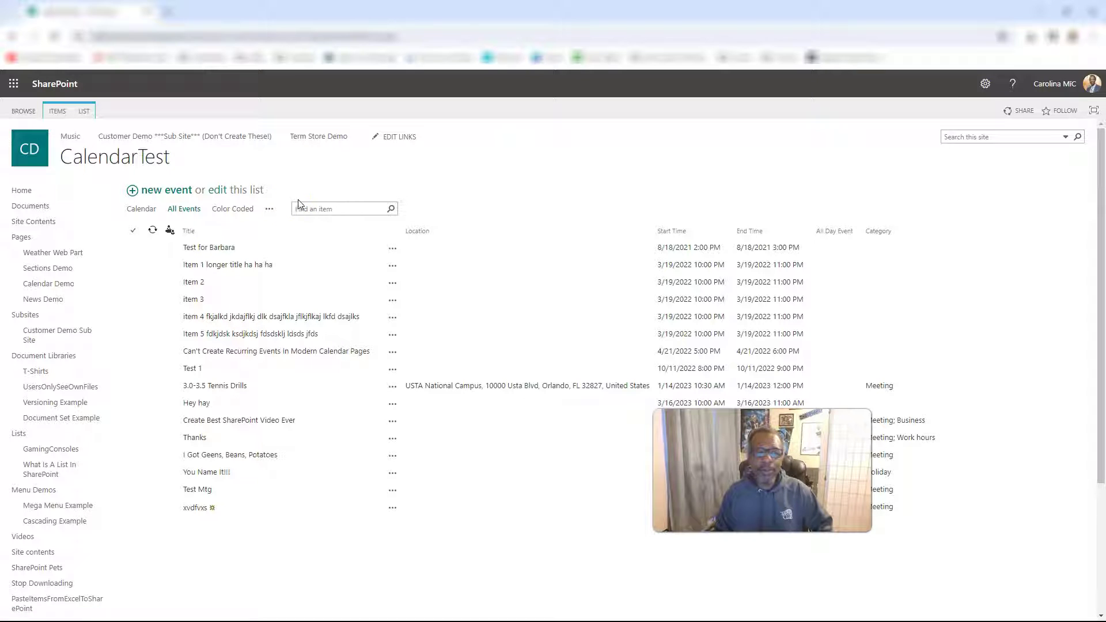
- Point out the Test for Barbara, Item 5 and item 4 events in the list
left_click(302, 254)
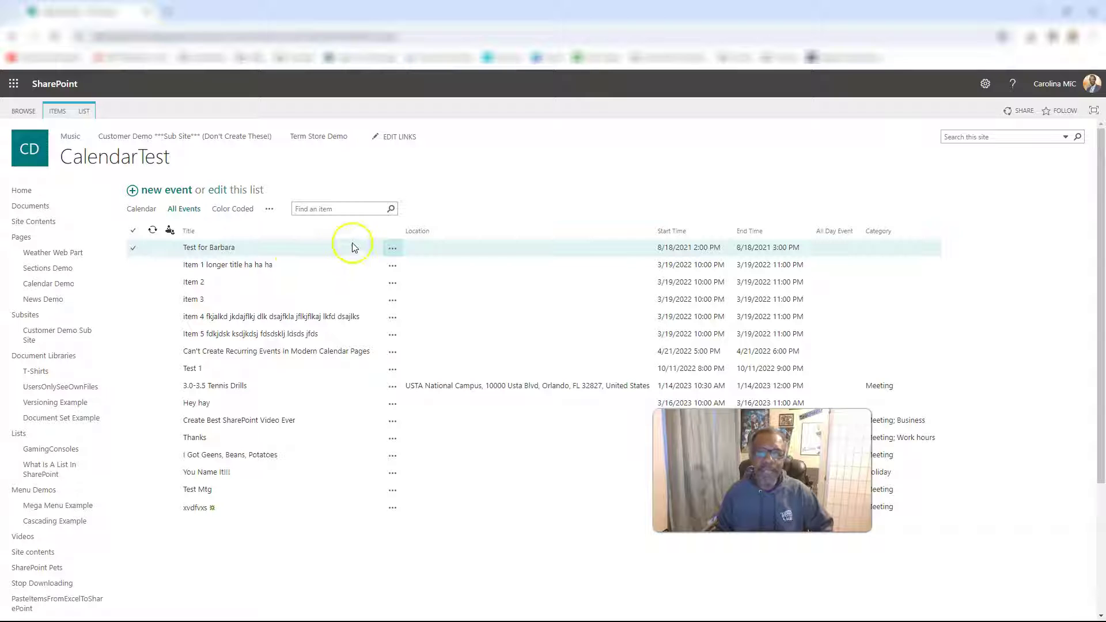
left_click(184, 268)
left_click(432, 368)
left_click(416, 339)
left_click(328, 367)
left_click(252, 316)
left_click(329, 335)
left_click(365, 299)
left_click(231, 317)
left_click(201, 254)
- Point out the 3.0-3.5 Tennis Drills, Test 1 and item 4 events, then show the LIST ribbon
left_click(242, 322)
left_click(271, 423)
left_click(311, 322)
left_click(357, 418)
left_click(375, 405)
left_click(517, 387)
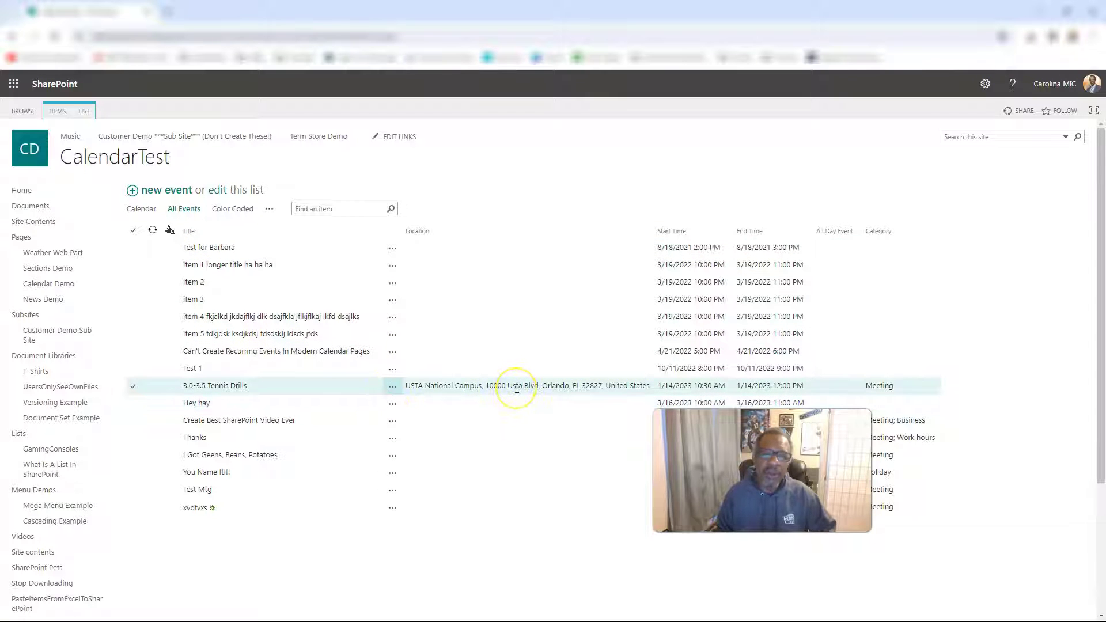
left_click(439, 374)
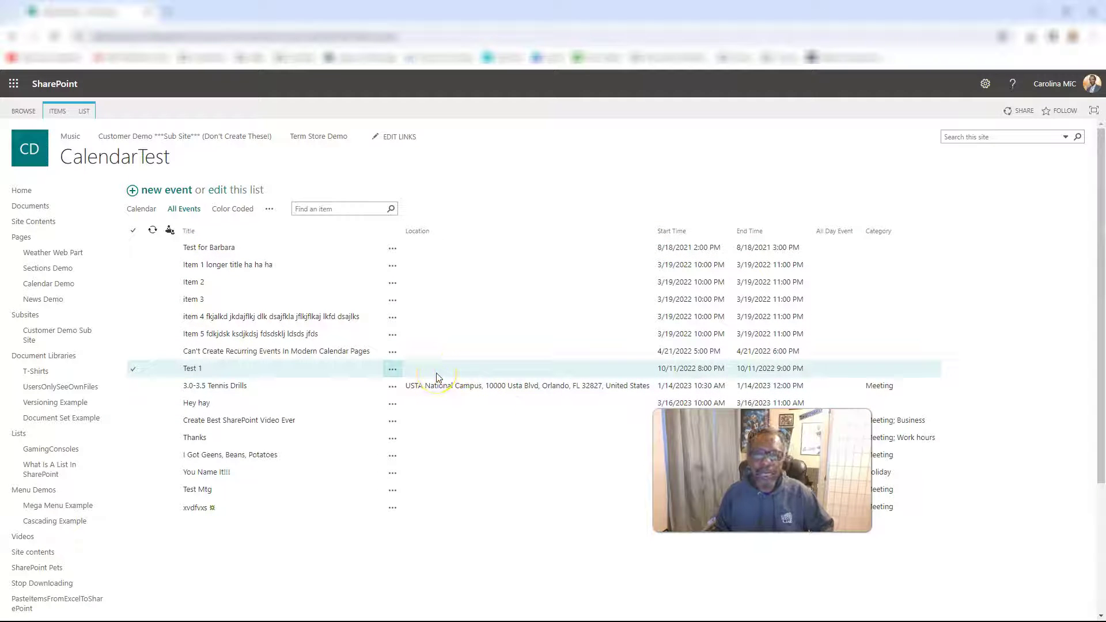
left_click(424, 371)
left_click(366, 340)
left_click(359, 321)
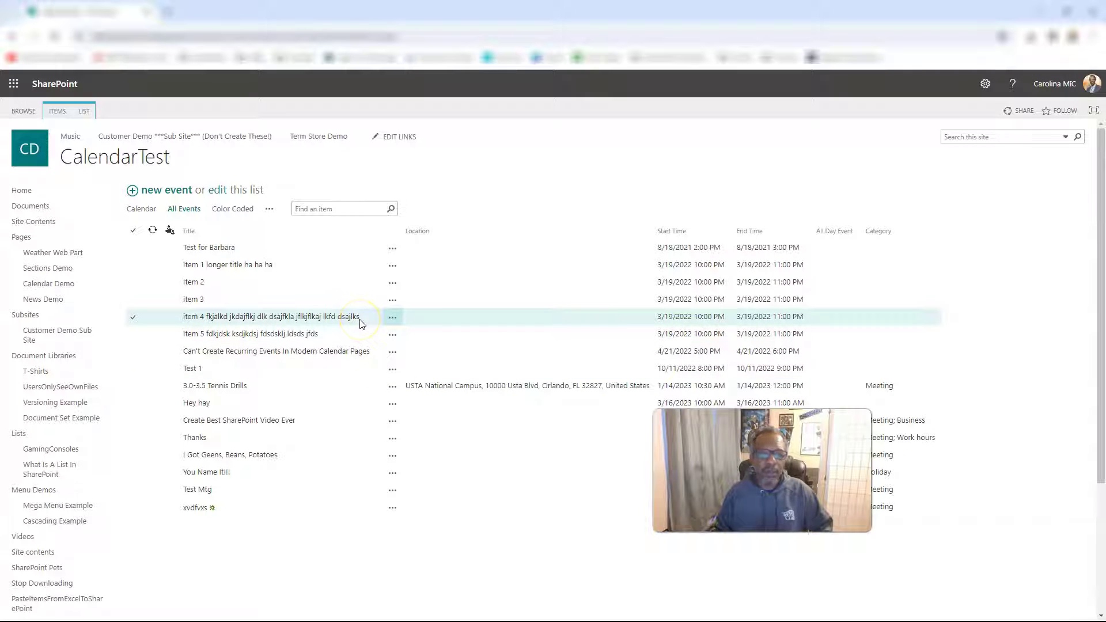
left_click(84, 115)
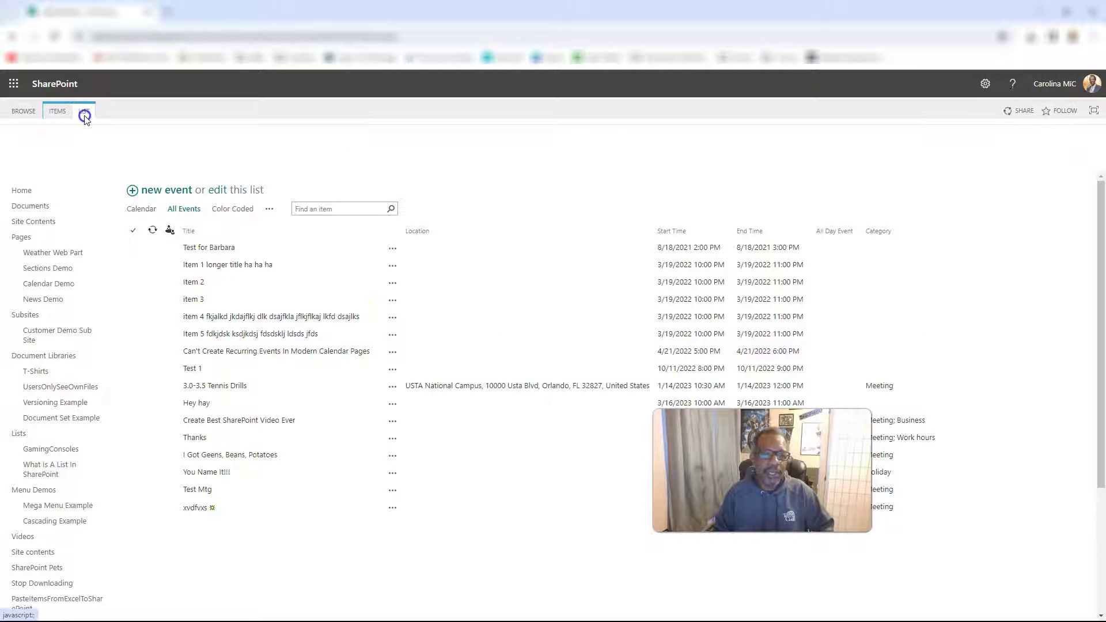
left_click(383, 148)
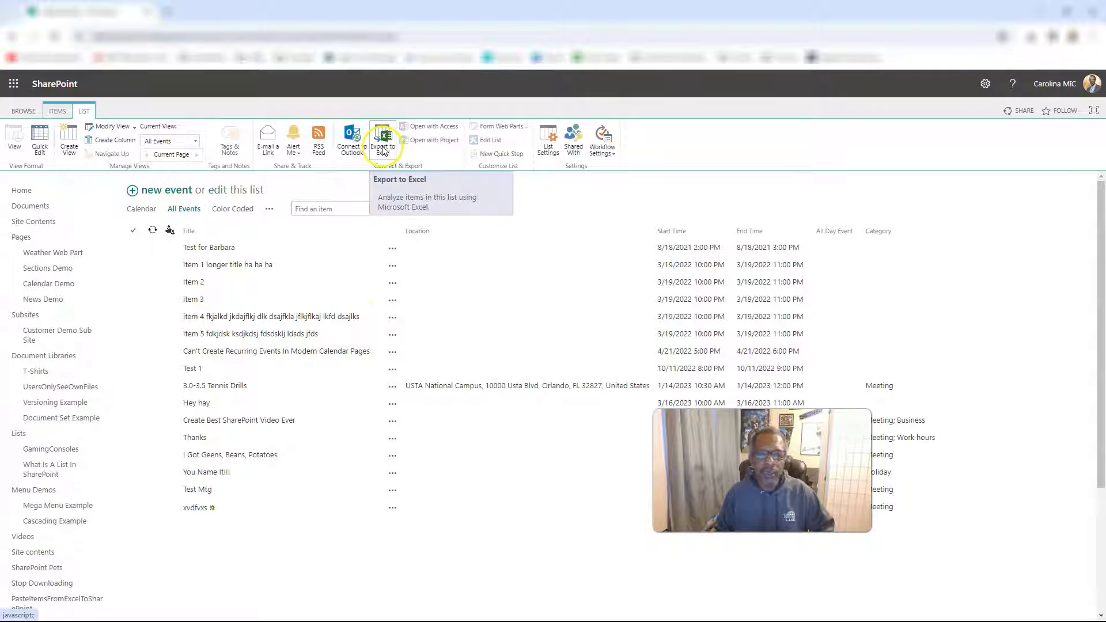
left_click(606, 123)
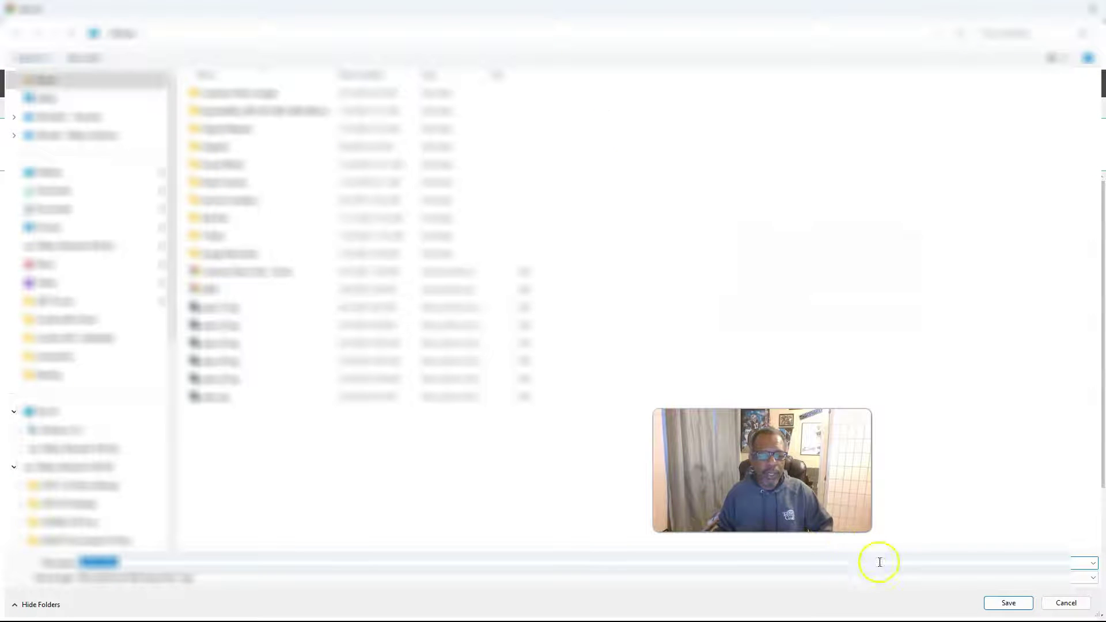
left_click(1008, 603)
left_click(908, 81)
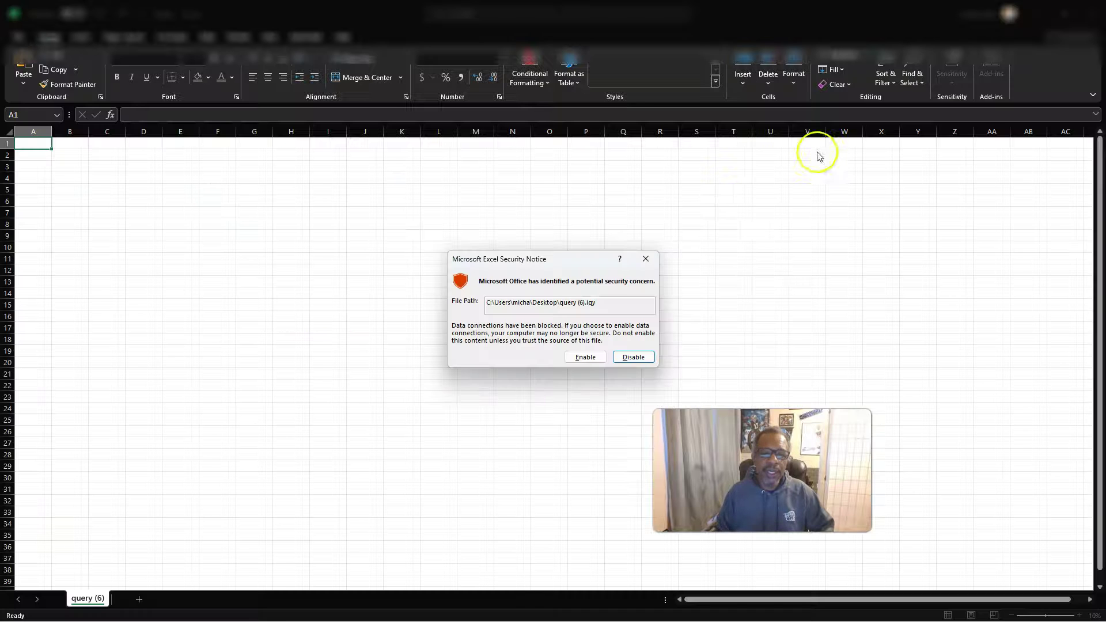
left_click(633, 357)
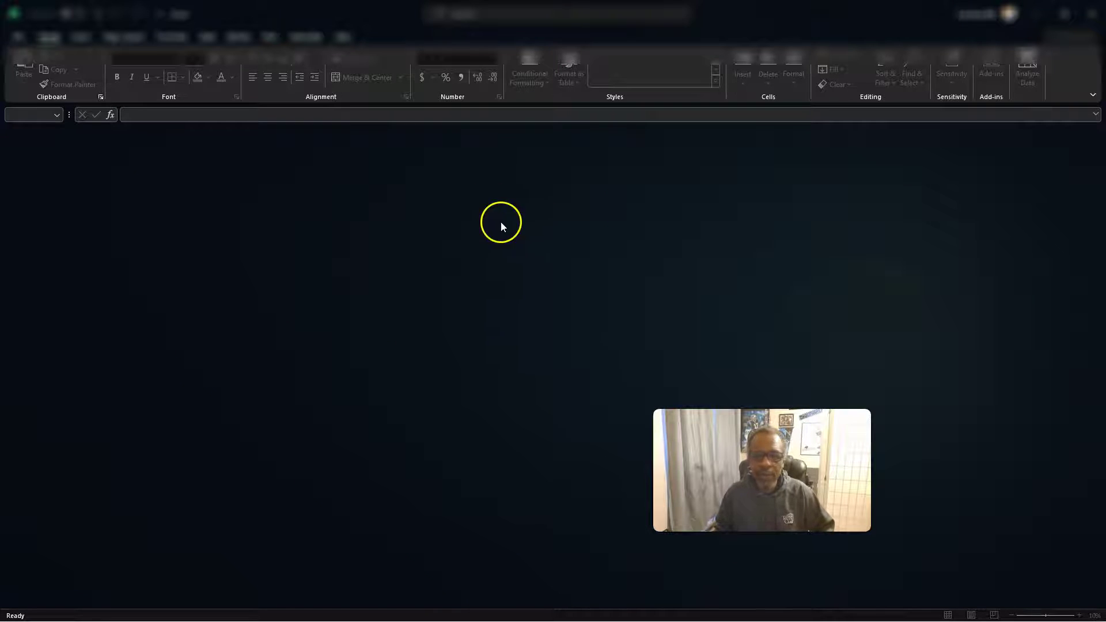
left_click(1088, 21)
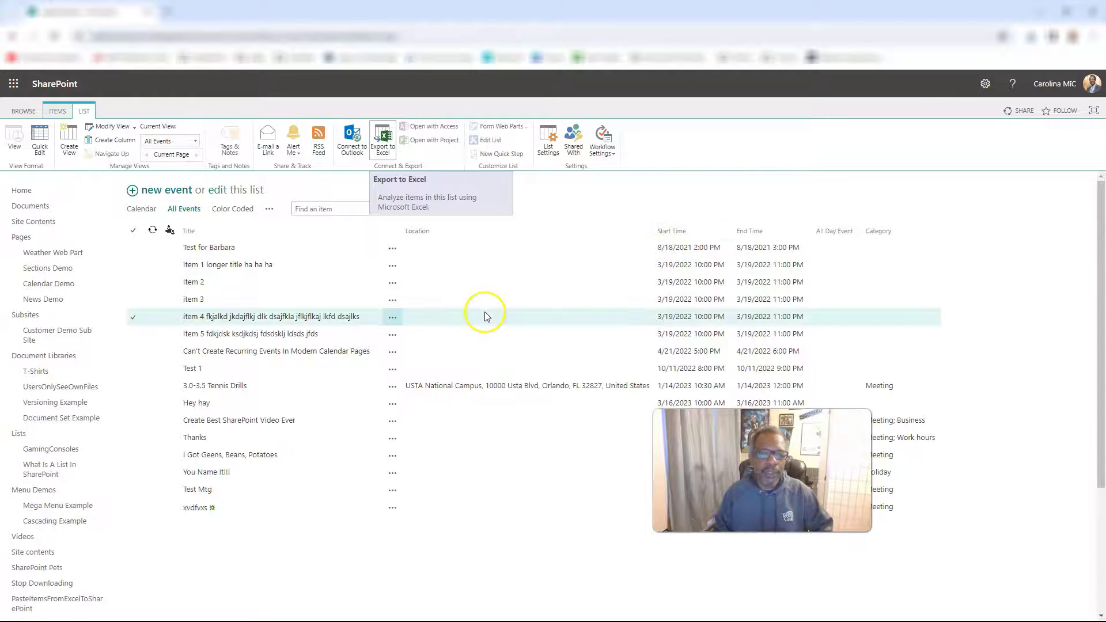
- Export the events again as query (7).iqy, open it in Excel and enable its data connection
left_click(384, 143)
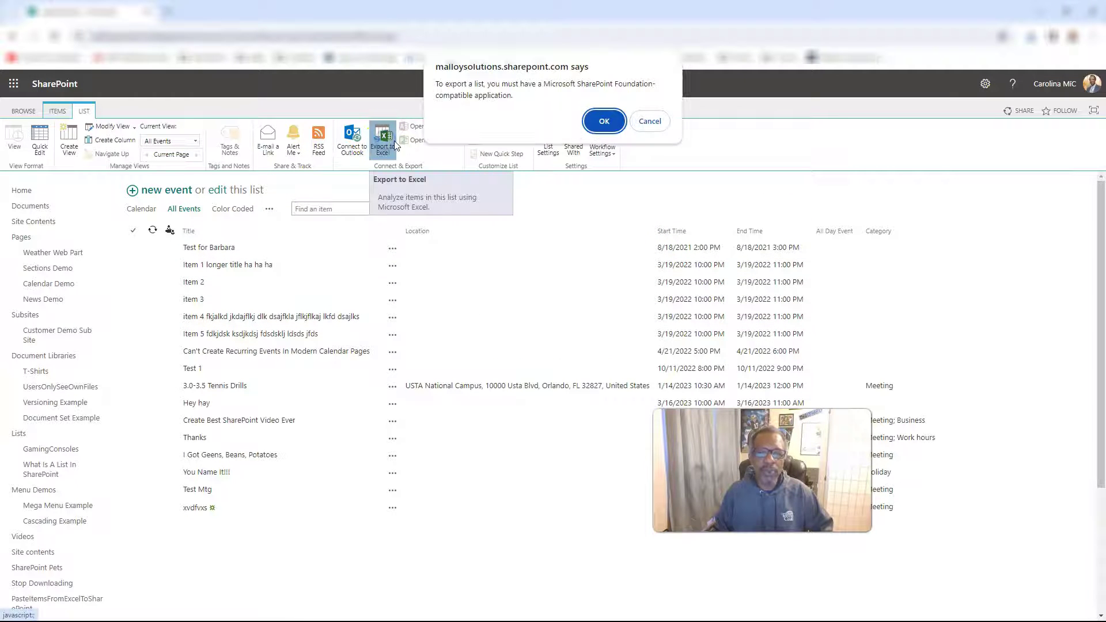
left_click(606, 120)
left_click(1009, 604)
left_click(895, 72)
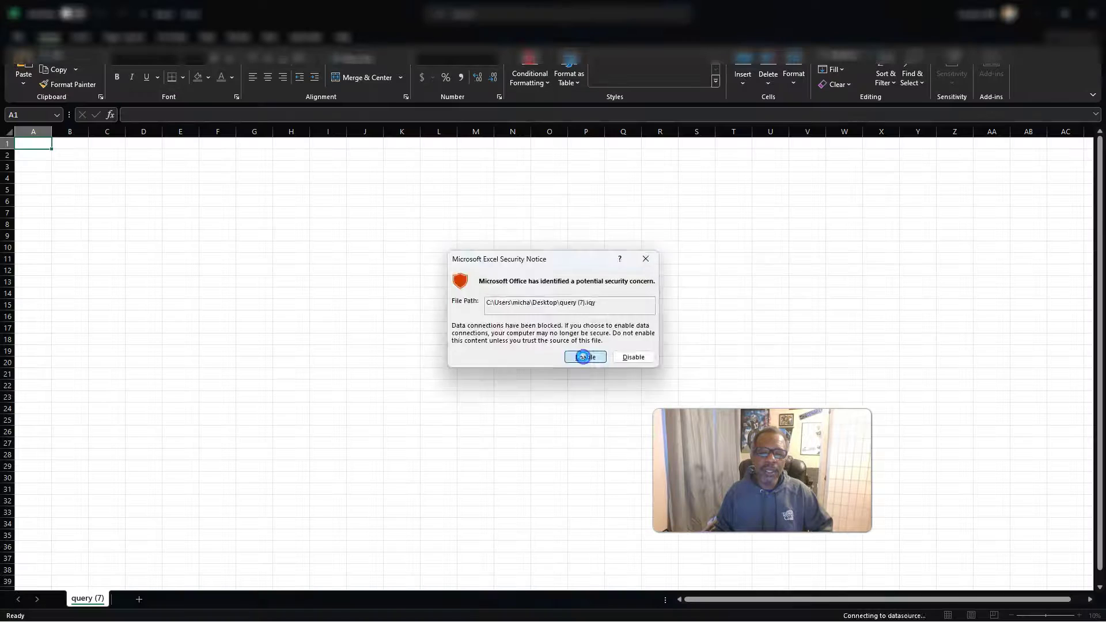
left_click(582, 356)
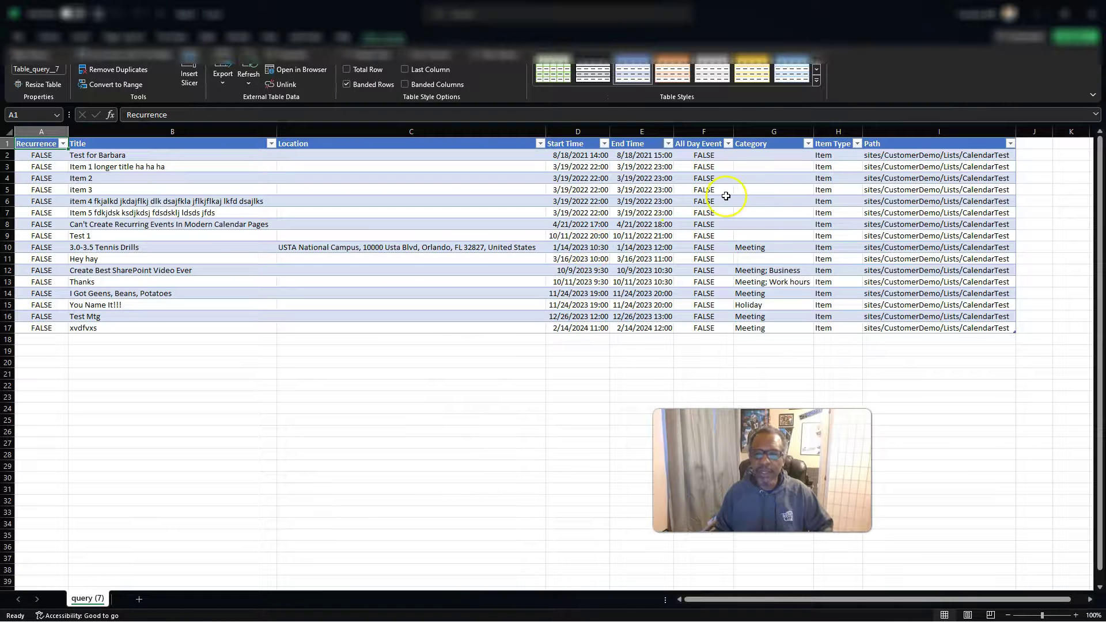